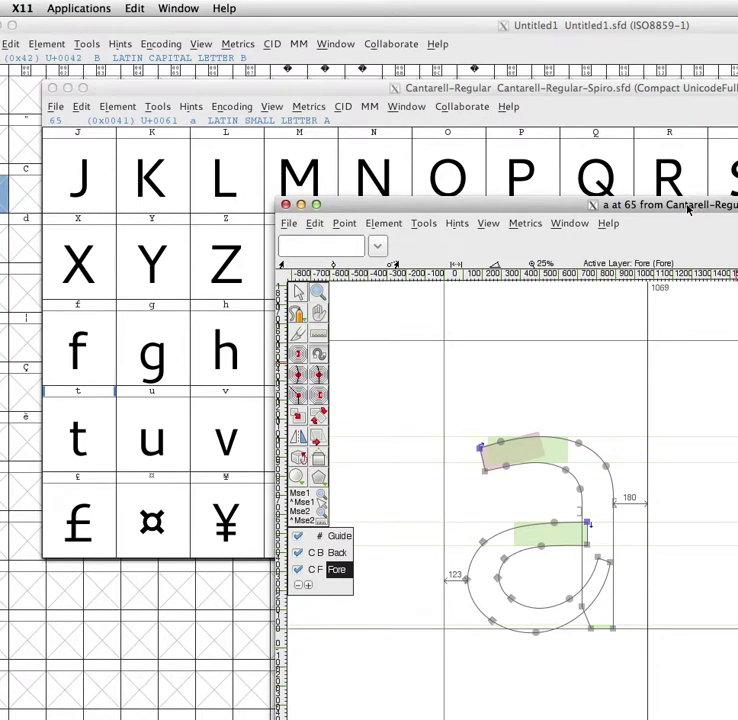
View the About FontForge splash and dismiss it.
left_click(608, 223)
left_click(626, 290)
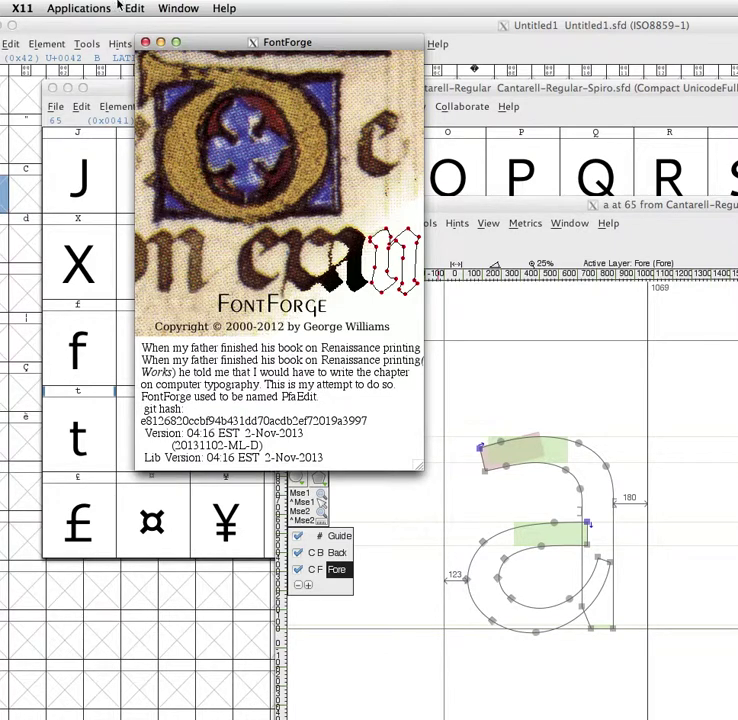
left_click(145, 44)
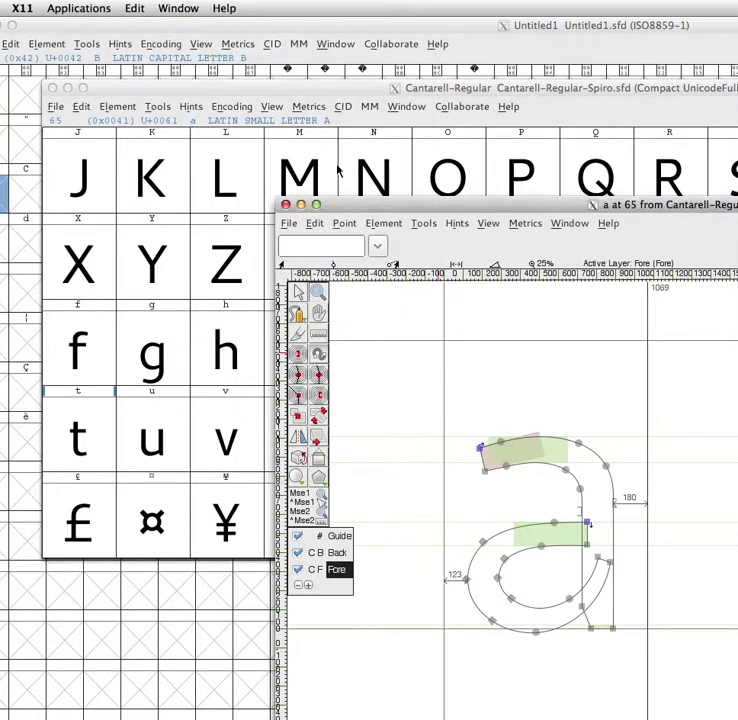
Move the glyph window up-left over the font view, then toggle the filled 'a' preview on and off.
left_click_drag(392, 206, 250, 94)
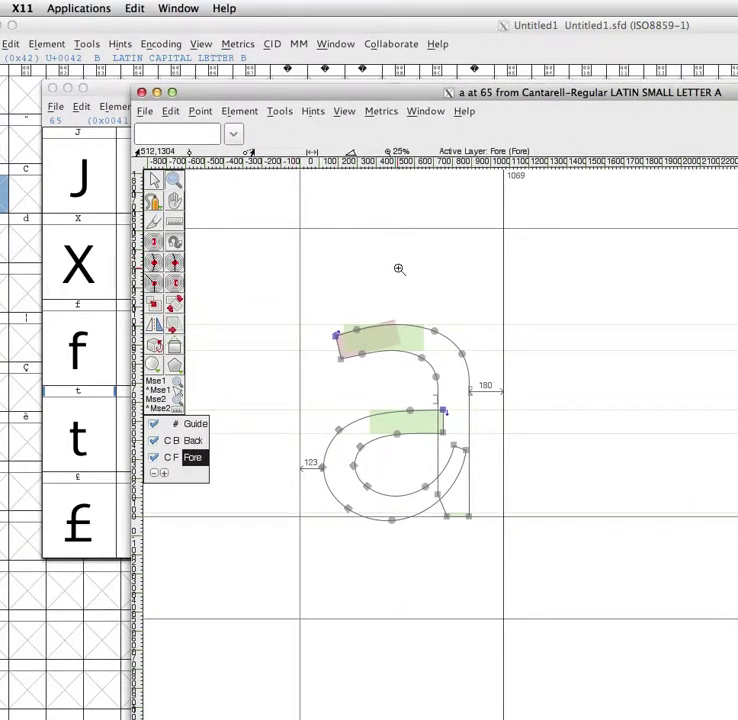
key("space")
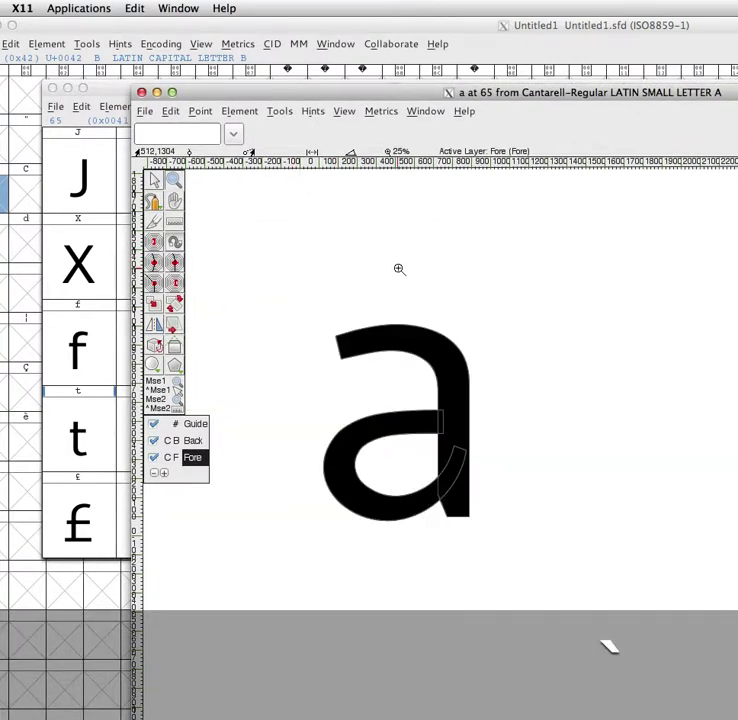
key("space")
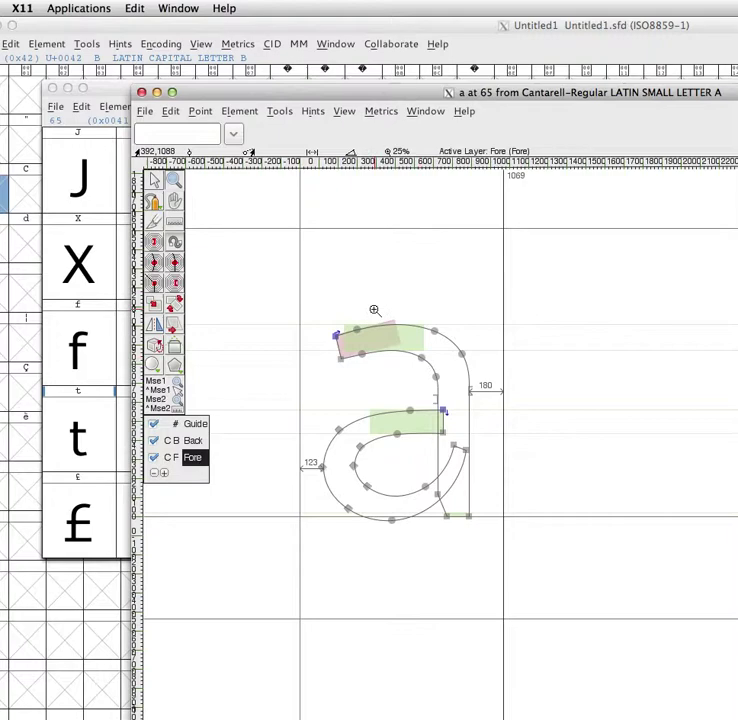
Focus the glyph window's preview text field to enter 'ab'.
left_click(184, 131)
type("a")
type("b")
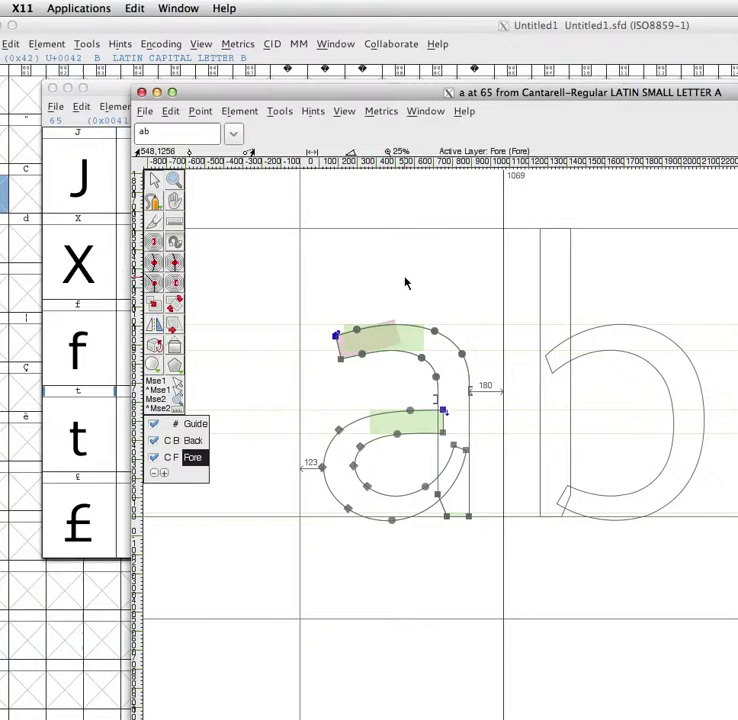
type("`")
Pick the Knife from Point > Tools, then switch to the pointer (V) and back to the knife (K).
left_click(215, 115)
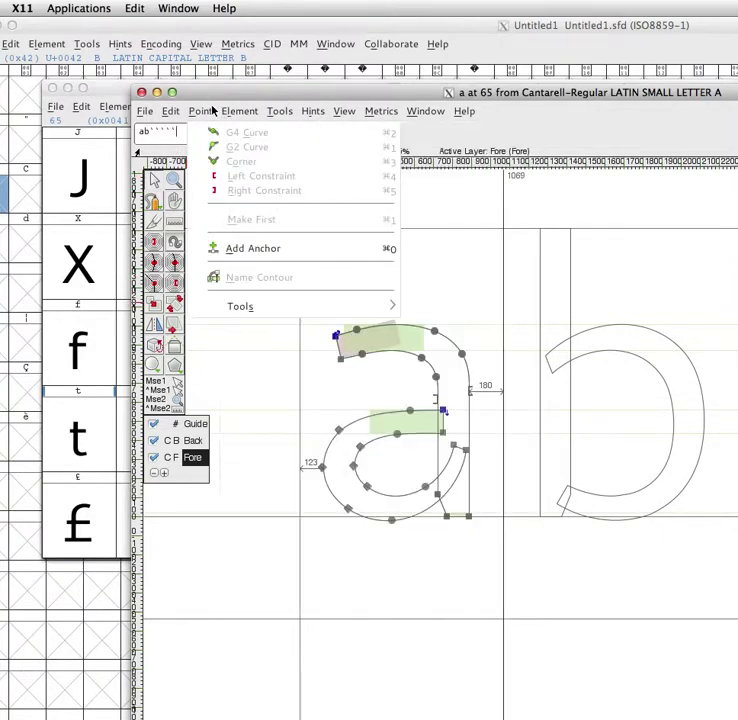
mouse_move(240, 306)
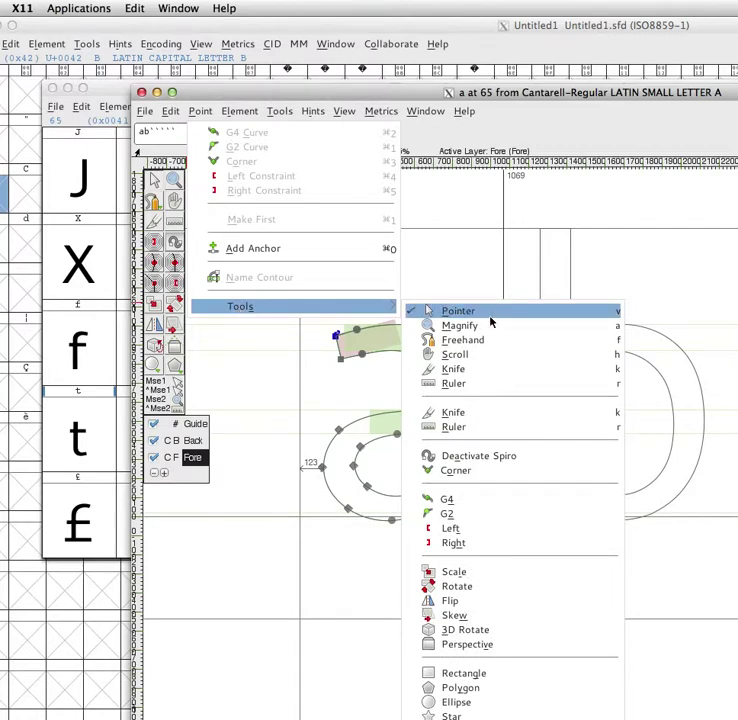
left_click(497, 369)
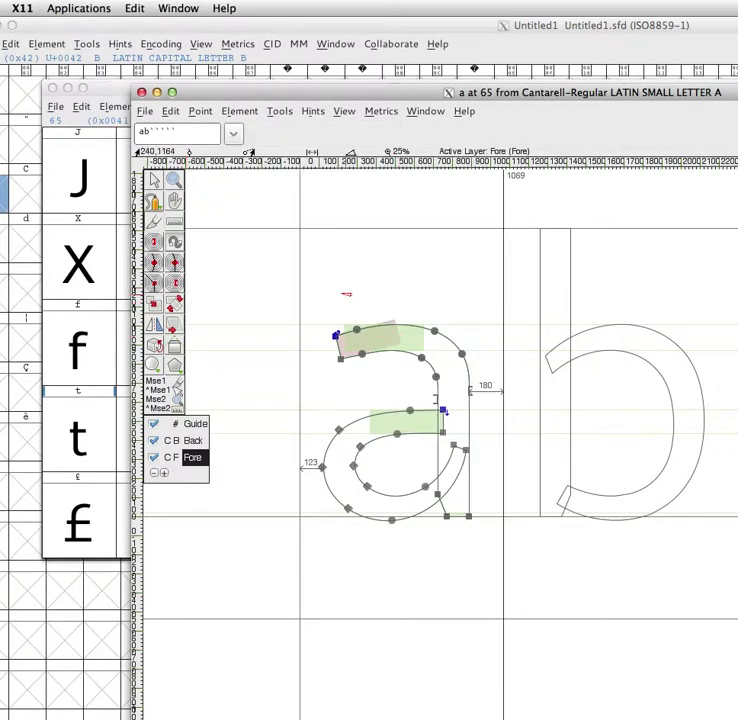
key("v")
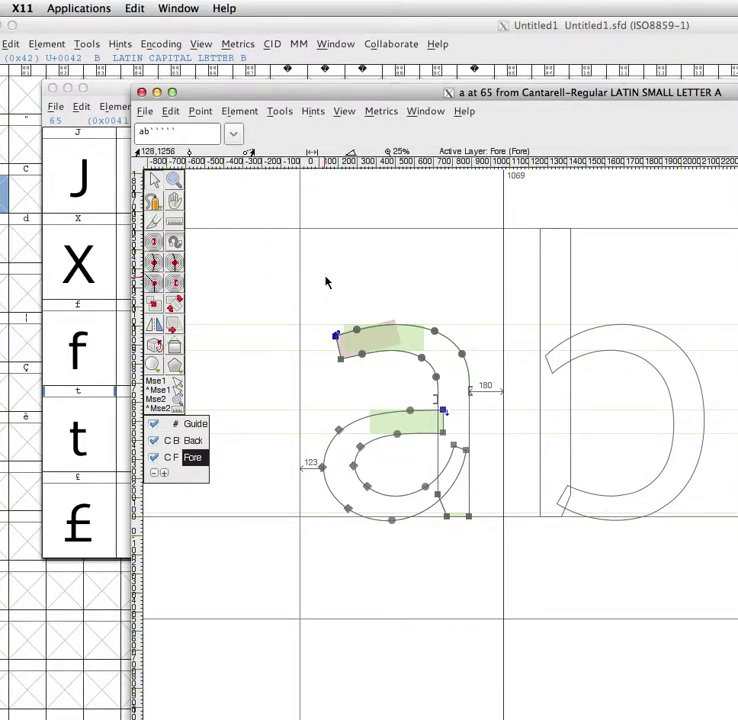
key("k")
Drag a knife line above the 'a', then press K, K and V, adding stray backticks.
left_click_drag(272, 258, 336, 294)
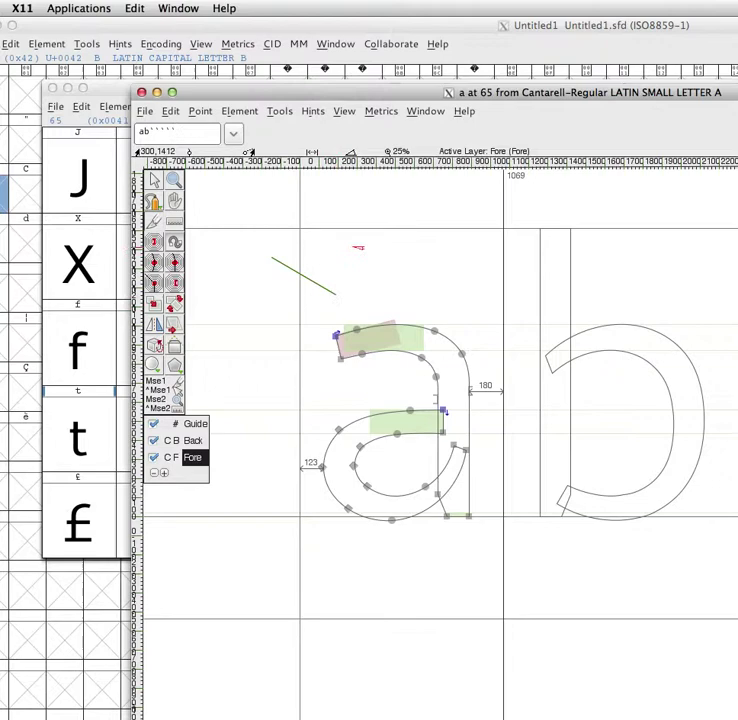
type("````")
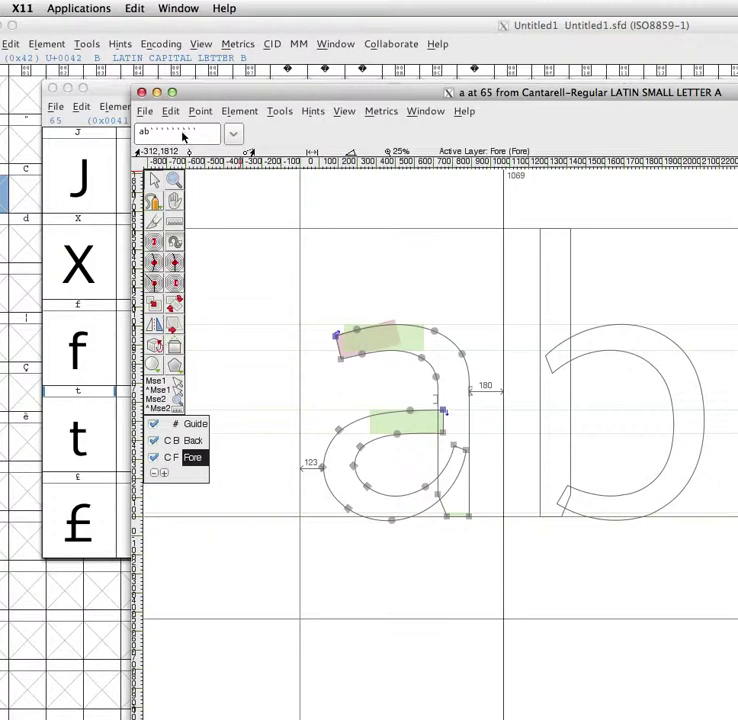
key("k")
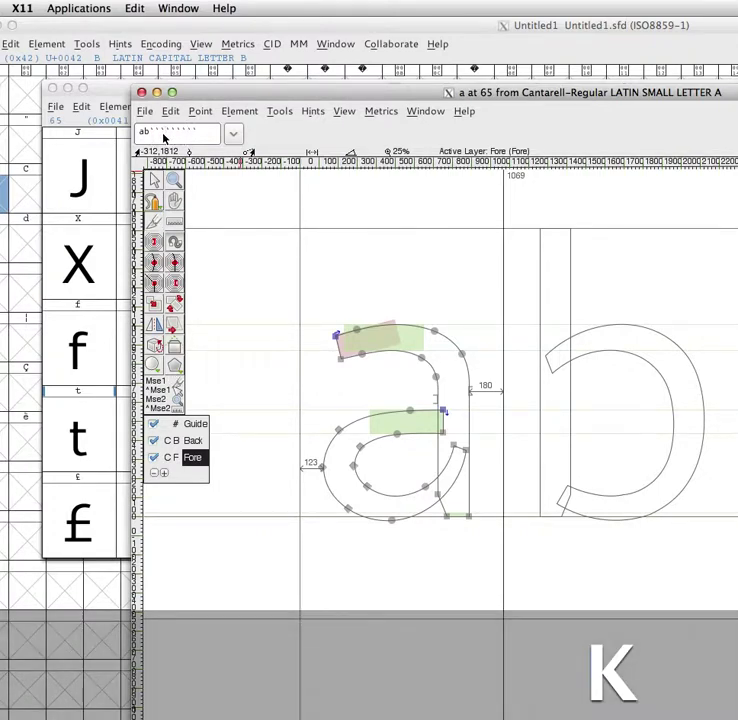
key("k")
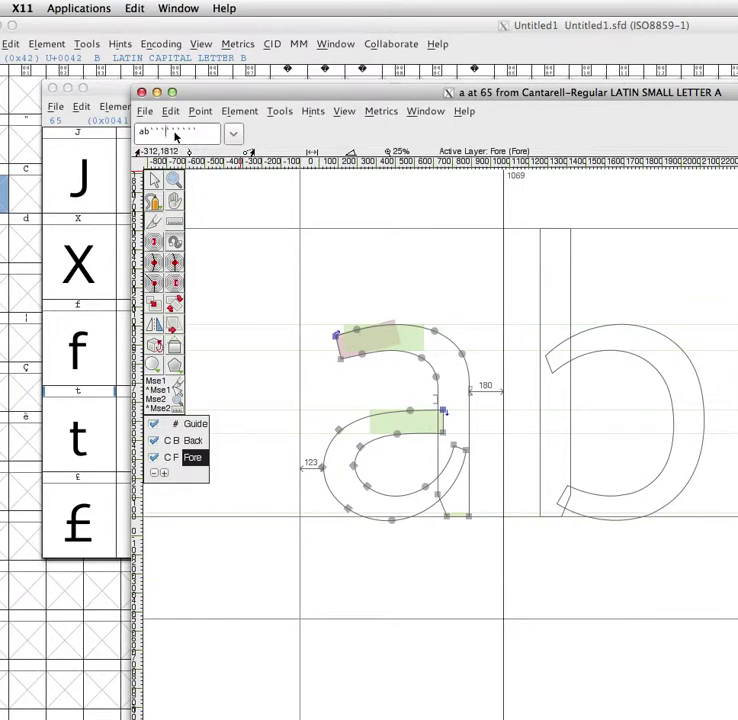
key("v")
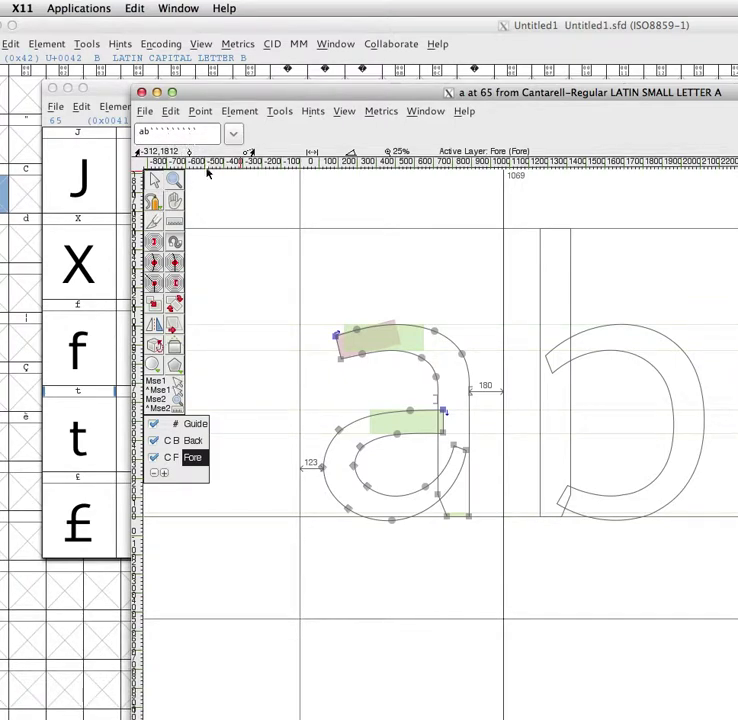